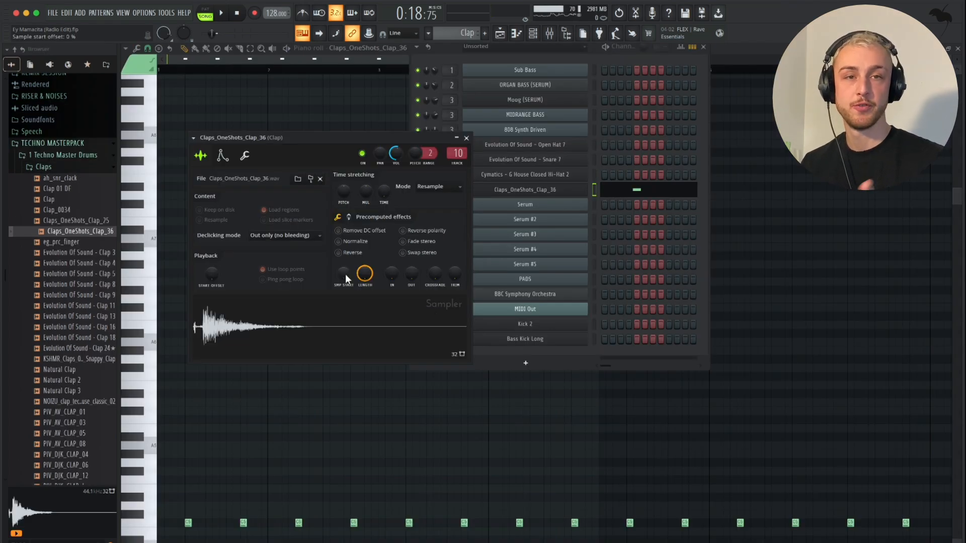
Increase the saturation of the Clap track's Saturation Knob effect while the song plays.
key(space)
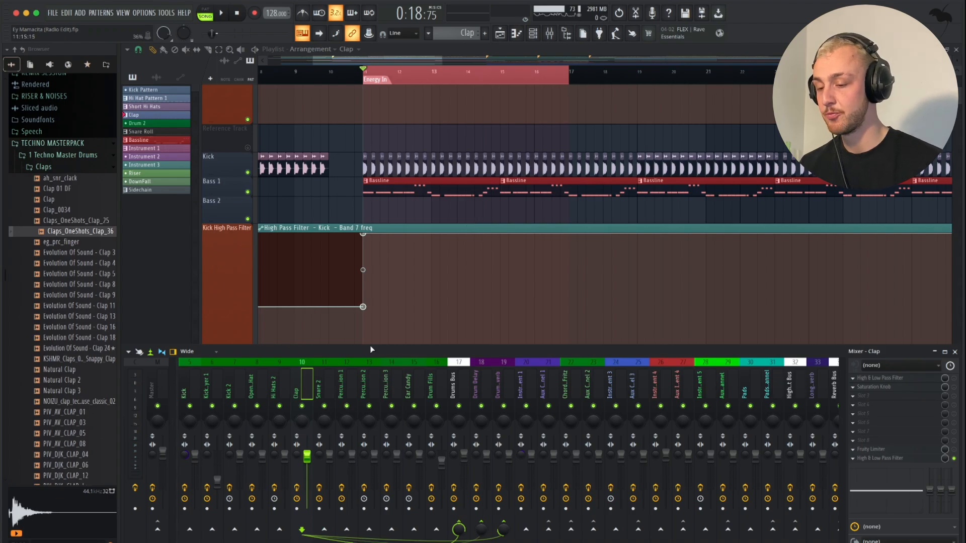
scroll(333, 379, up, 4)
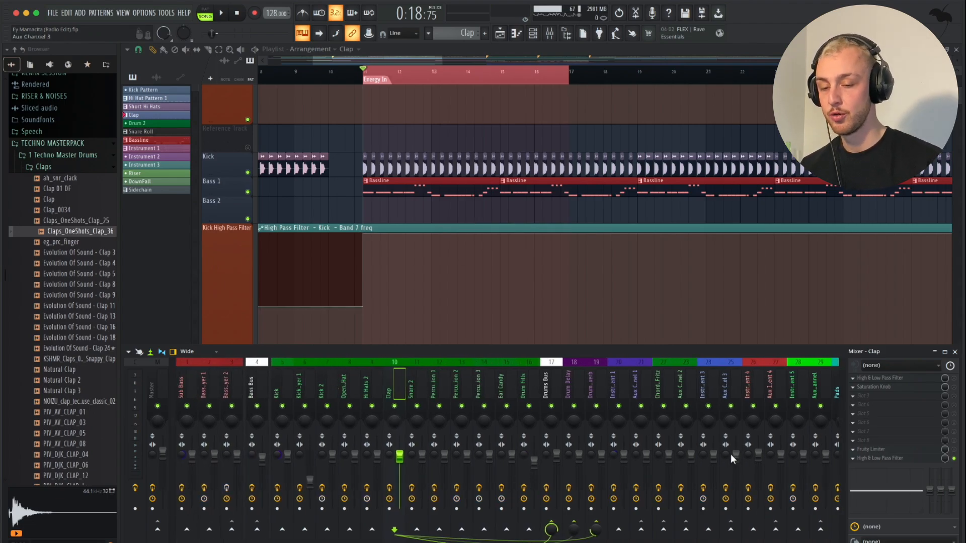
key(space)
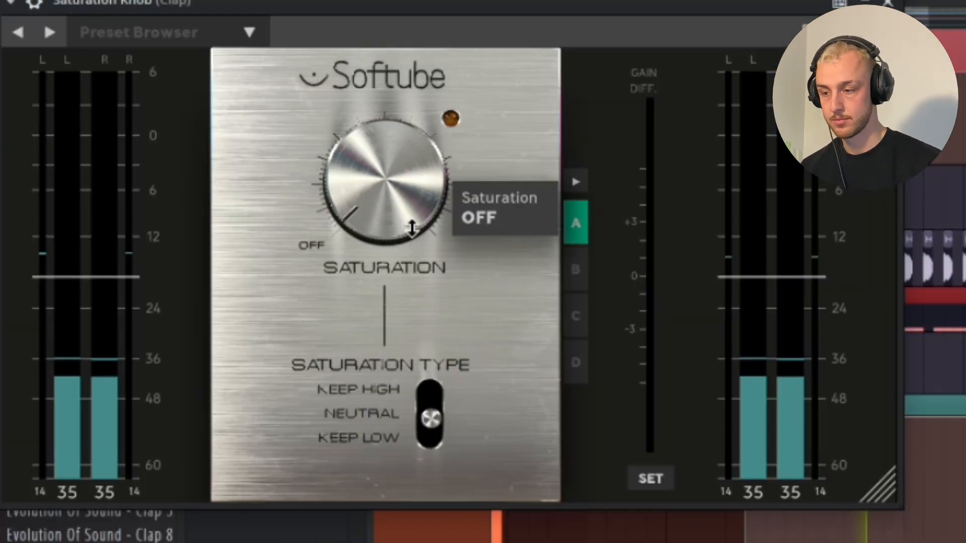
drag(223, 132, 225, 110)
drag(418, 127, 422, 56)
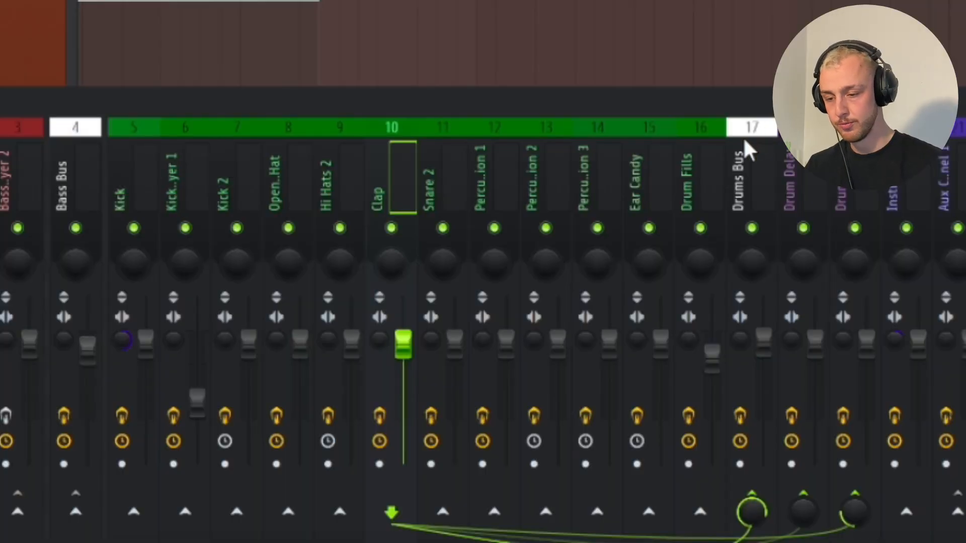
Examine how the drum tracks, from the kick through the percussion channels, are routed into the Drums Bus.
click(741, 139)
click(174, 165)
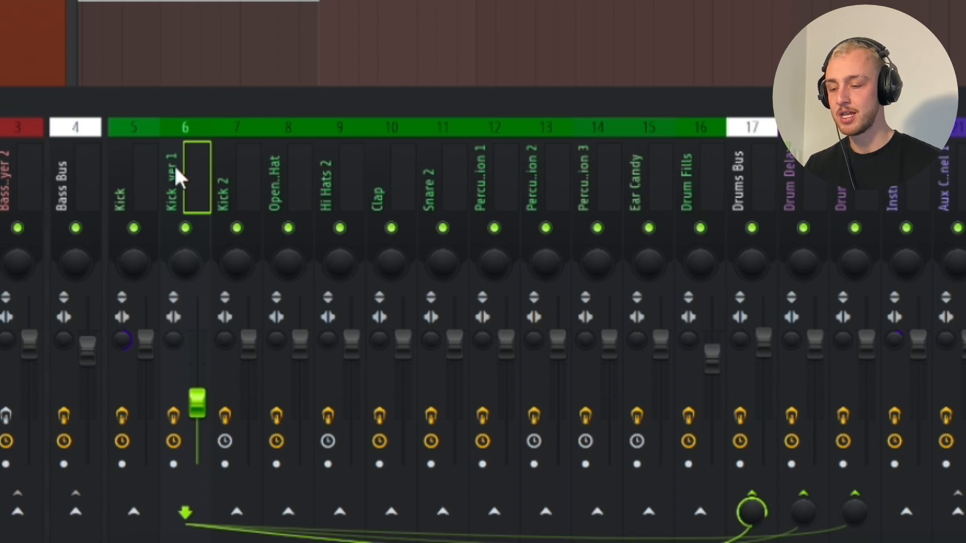
key(Left)
key(Right)
key(Right)
key(Right)
key(Right)
key(Right)
key(Right)
key(Right)
key(Right)
key(Right)
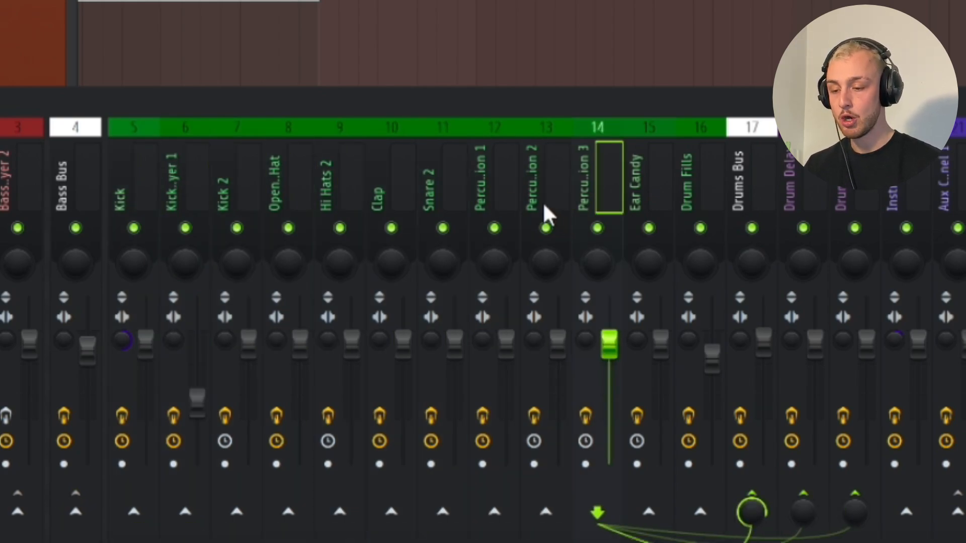
key(Left)
click(745, 173)
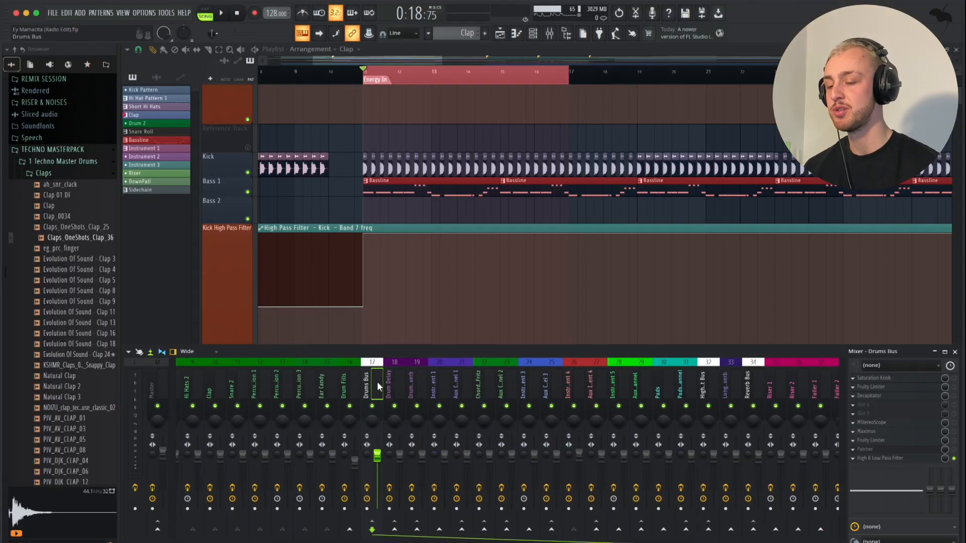
Route the Drums Bus additionally to the empty mixer track Insert 53 and select that track.
scroll(426, 382, right, 3)
scroll(427, 381, right, 10)
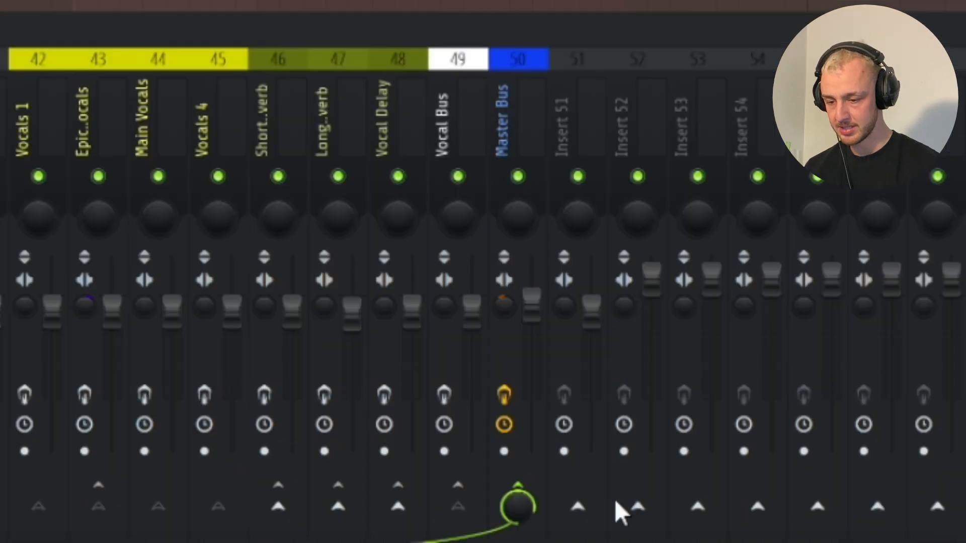
click(708, 521)
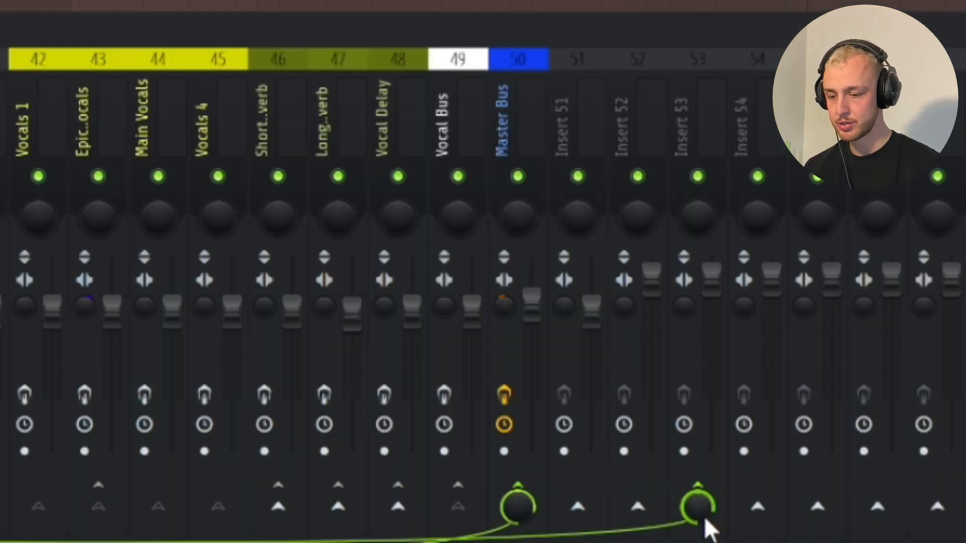
click(702, 136)
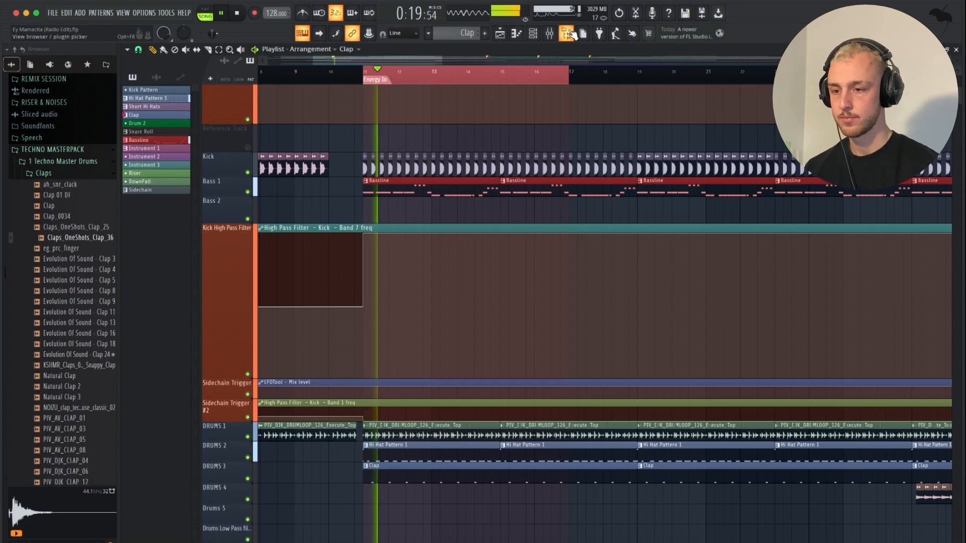
Lower the Insert 53 fader to about -17.9 dB and play the song briefly to hear the parallel drums.
click(549, 33)
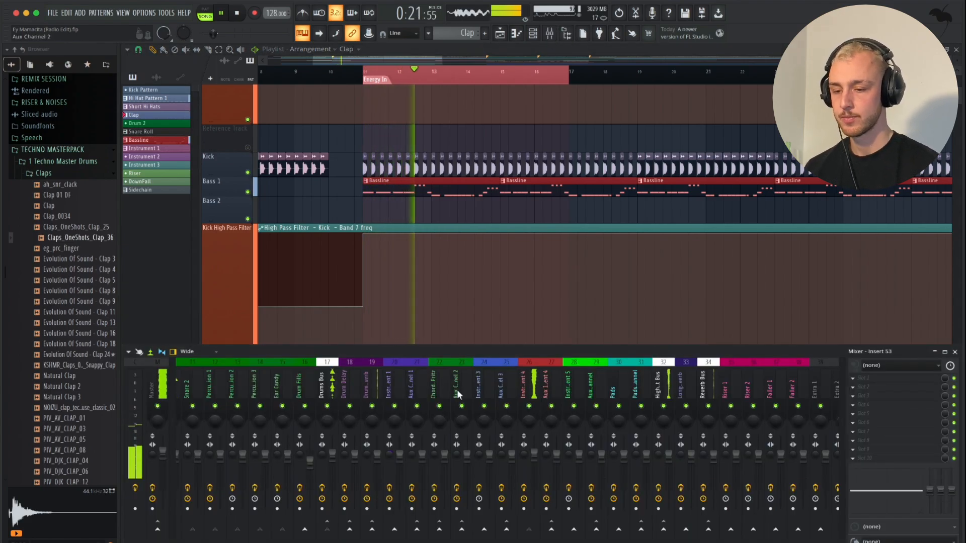
key(space)
scroll(458, 393, right, 8)
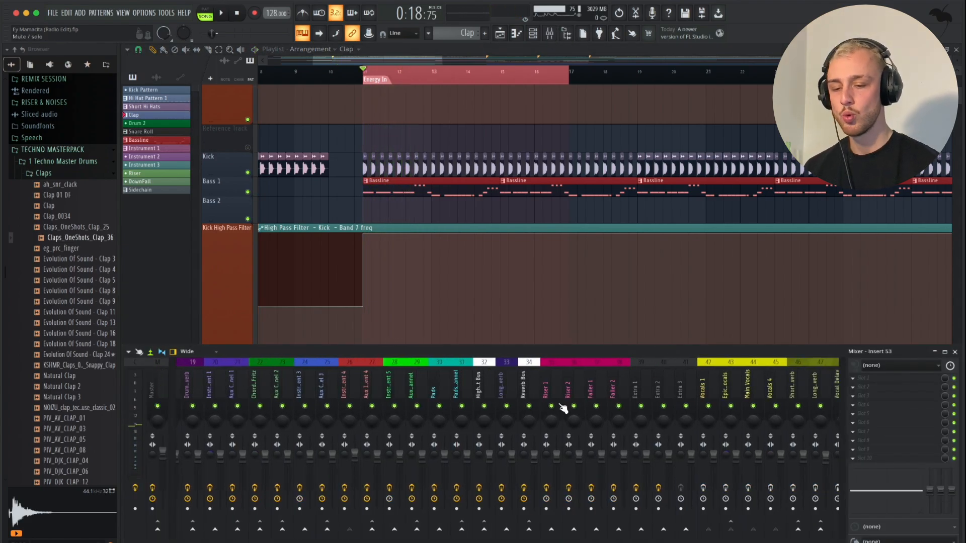
scroll(562, 408, right, 18)
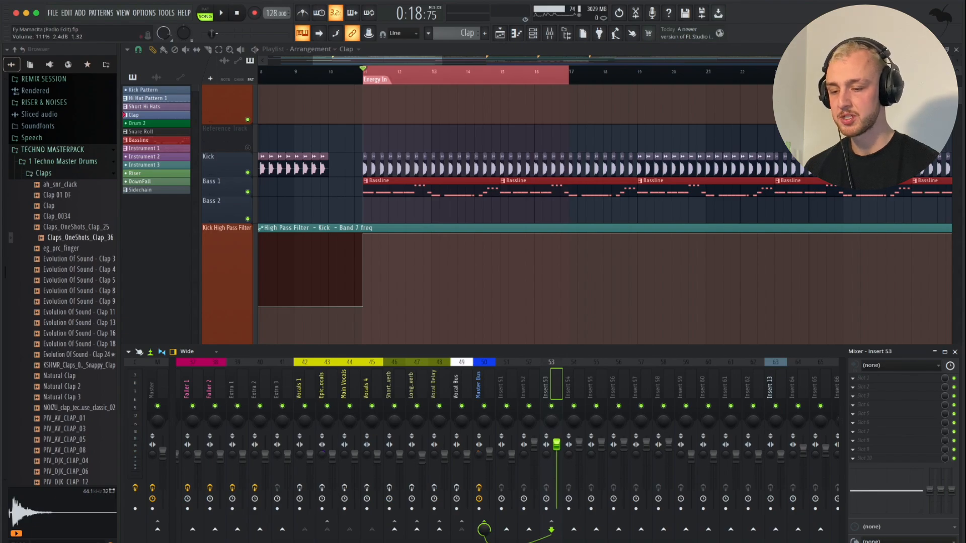
drag(557, 484, 557, 488)
key(space)
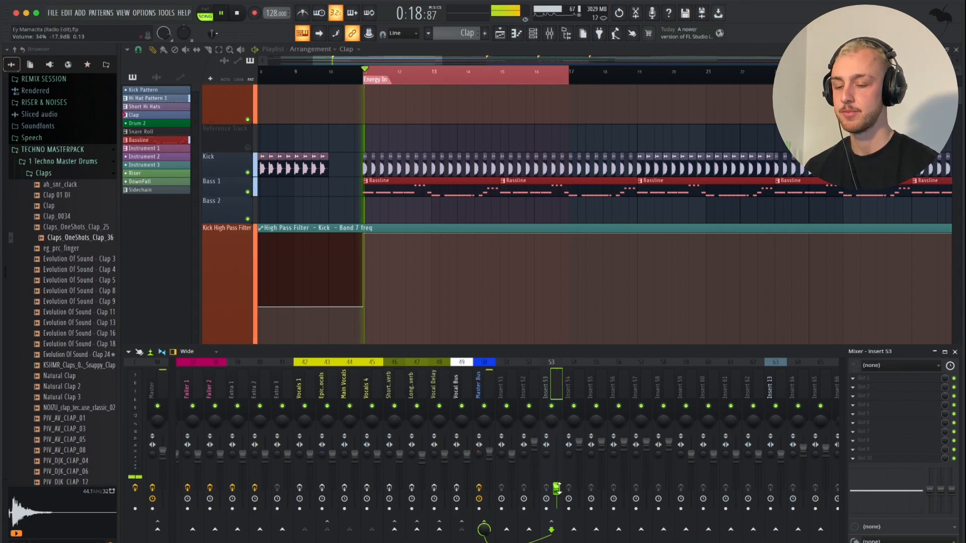
key(space)
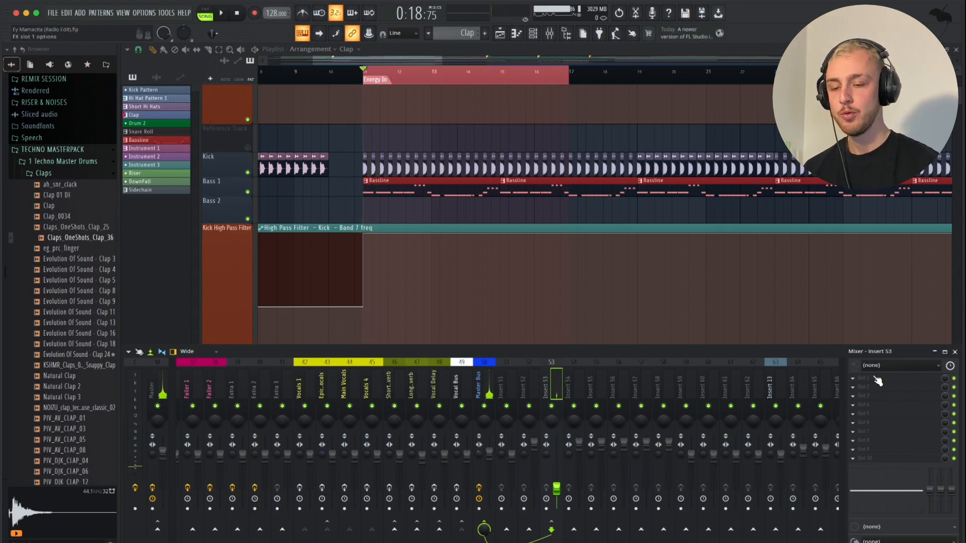
Load Decapitator into the first effect slot of Insert 53 and adjust its drive during playback.
click(873, 378)
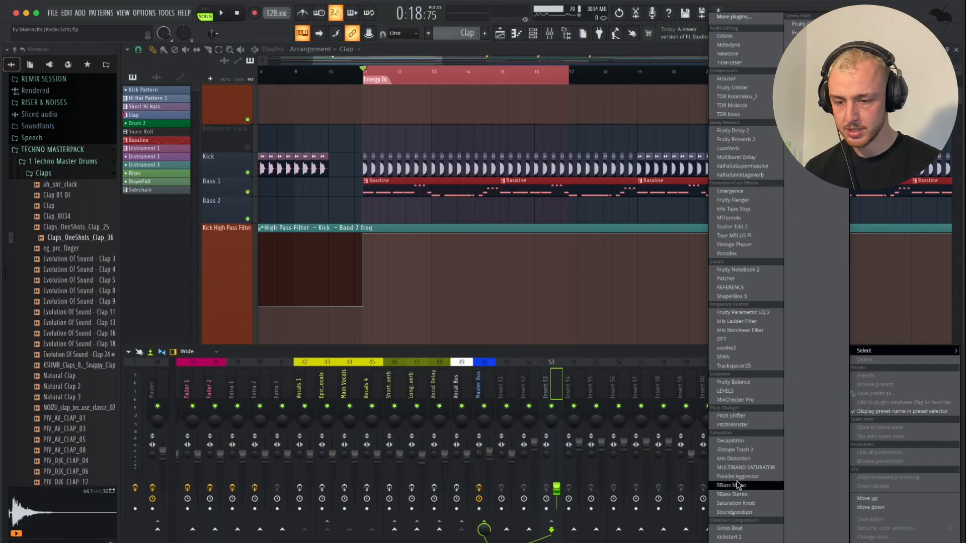
click(730, 441)
key(space)
drag(115, 182, 96, 199)
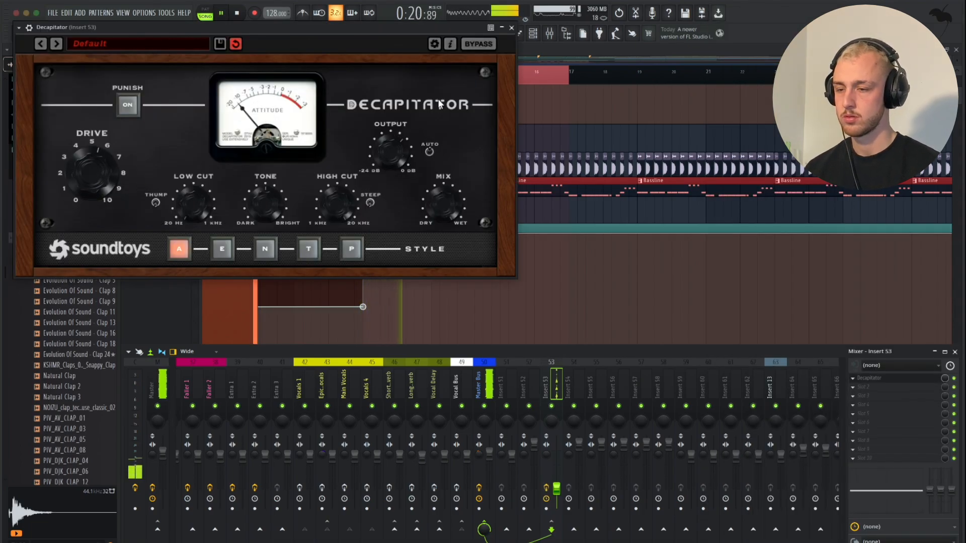
click(512, 27)
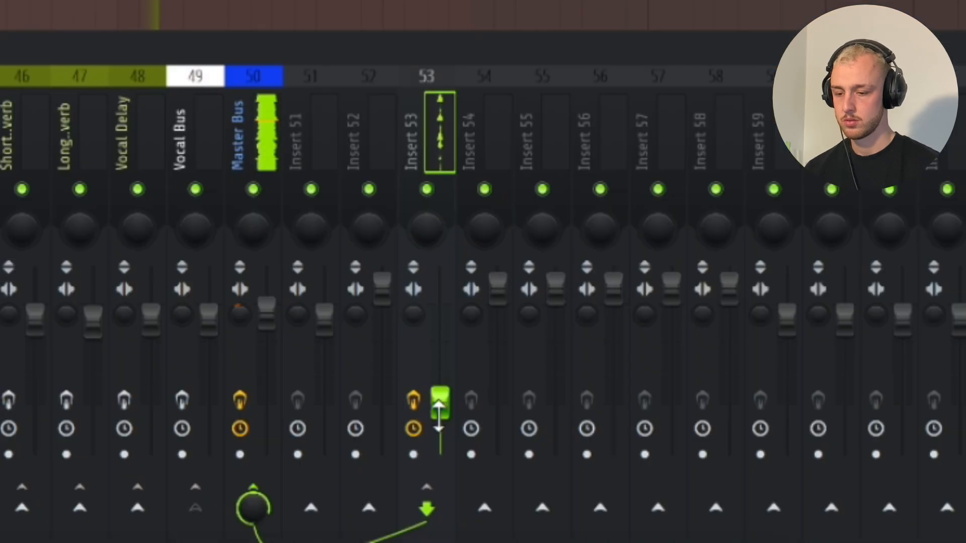
Raise the Insert 53 fader to hear the distorted drums, and lower it again to a quiet parallel blend.
drag(556, 488, 556, 450)
drag(440, 304, 440, 393)
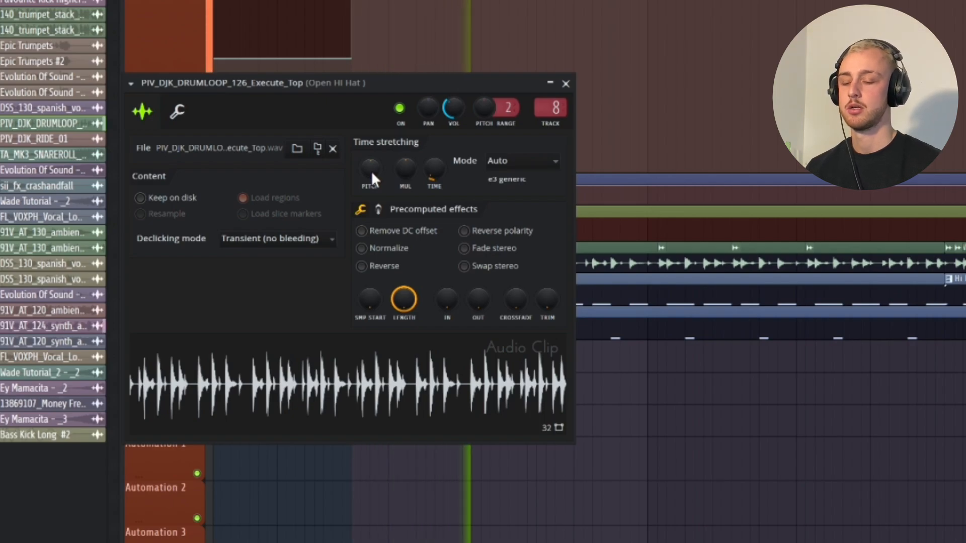
scroll(372, 172, down, 1)
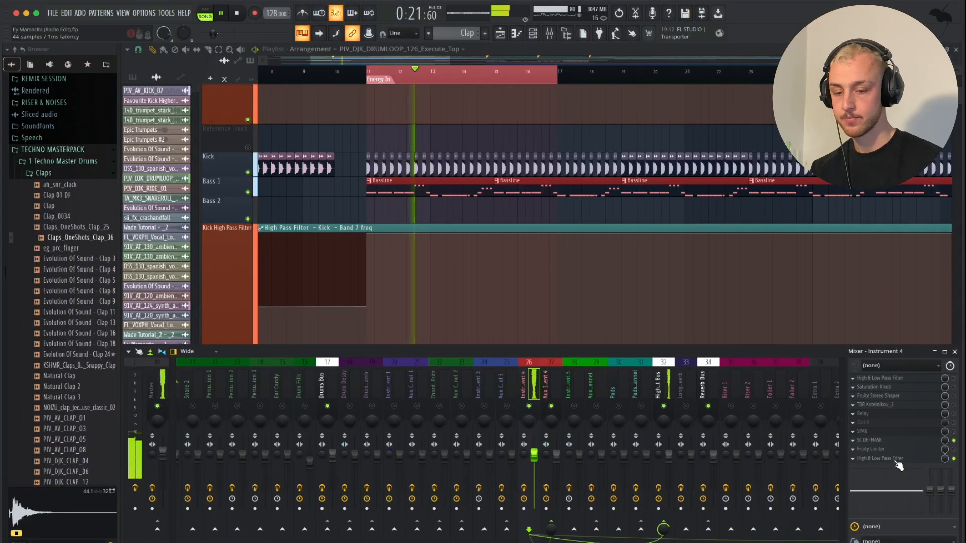
Try moving the high-pass band down to 20 Hz in Instrument 4's High & Low Pass Filter during playback.
click(885, 458)
drag(302, 234, 208, 236)
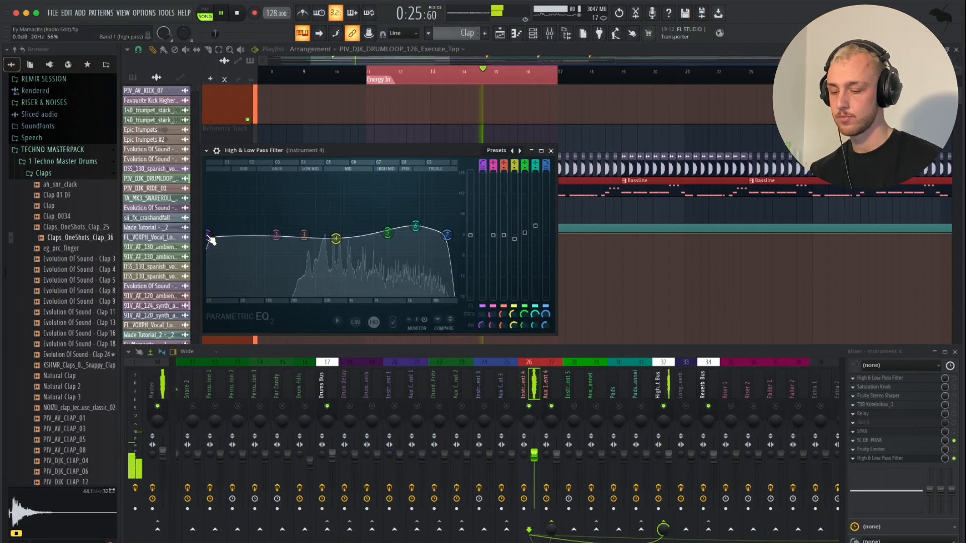
key(space)
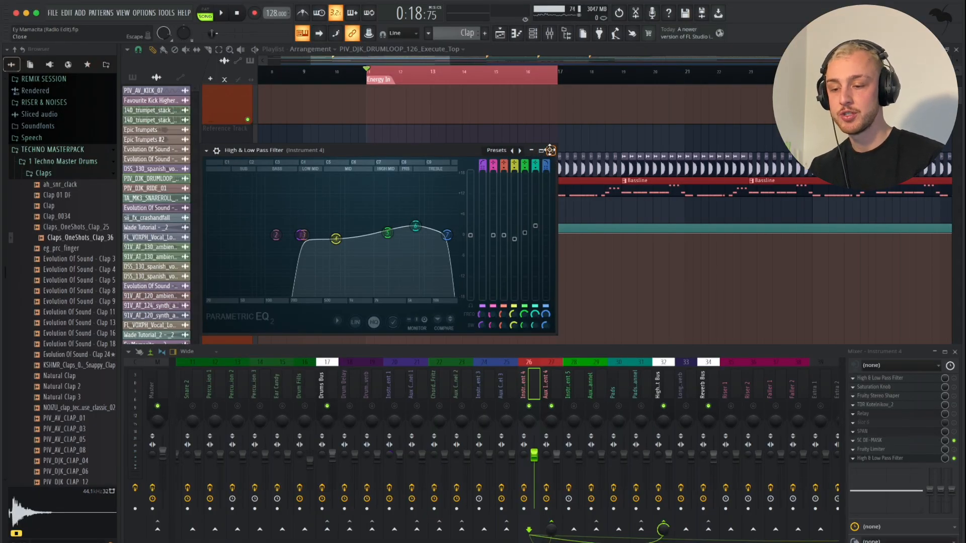
click(551, 151)
Unmute the instrument mixer tracks from Instrument 1 through the Pads aux channel.
scroll(382, 360, up, 3)
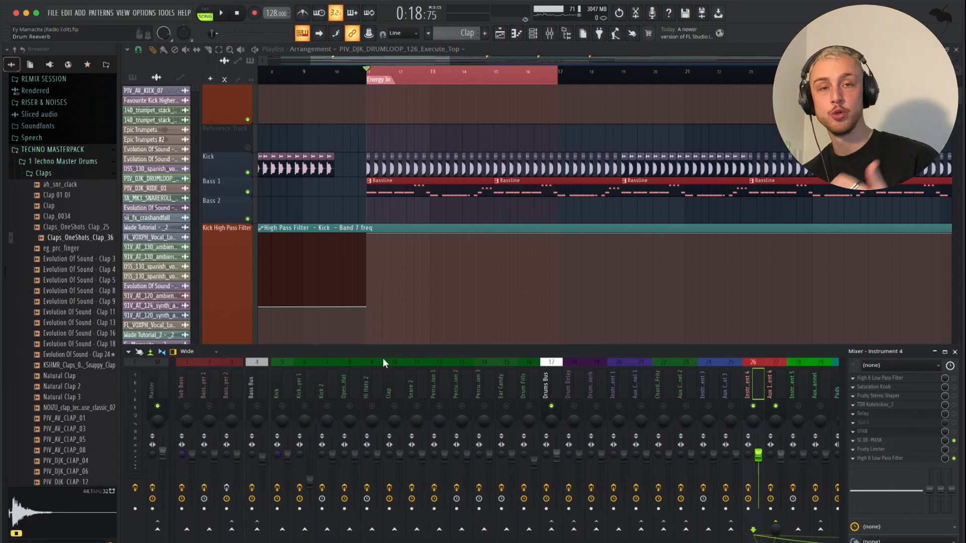
scroll(382, 360, down, 5)
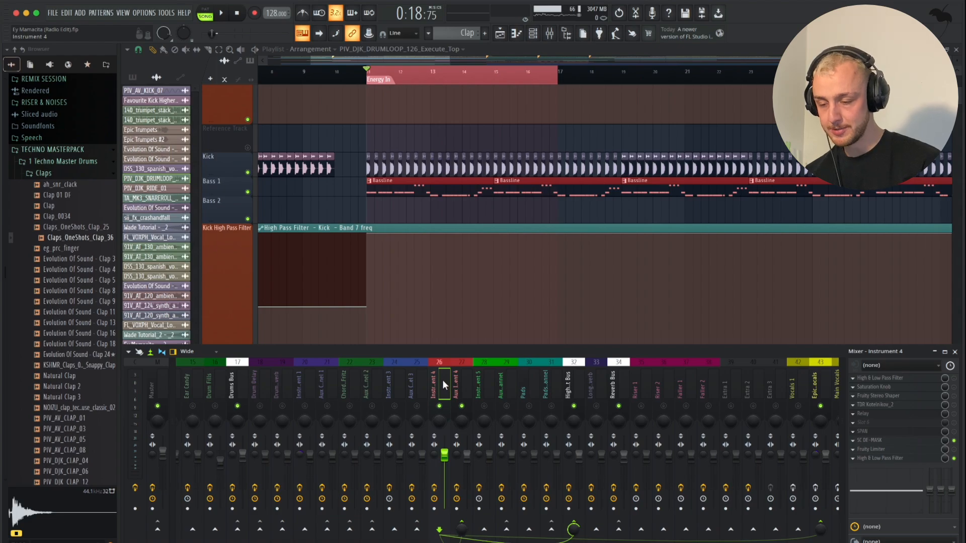
scroll(442, 380, up, 5)
click(323, 385)
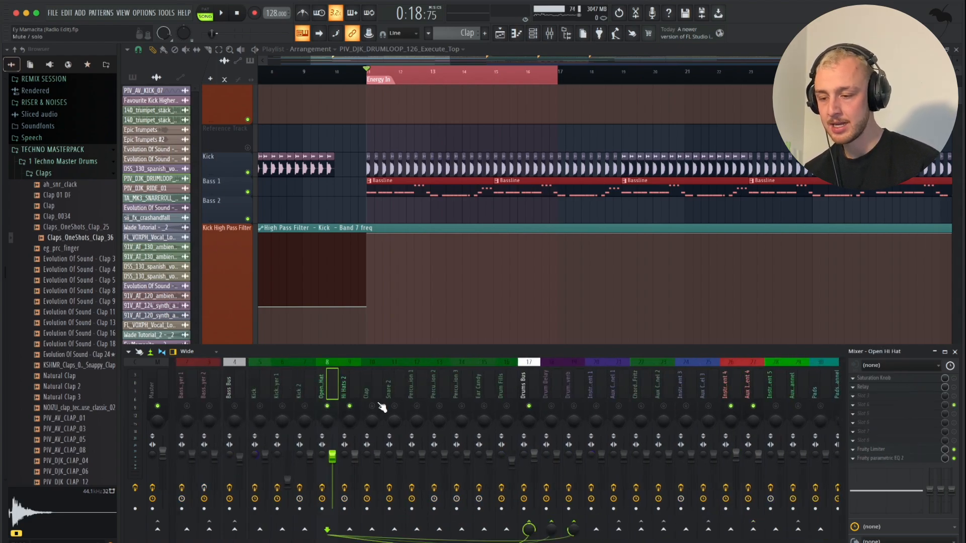
scroll(376, 384, down, 5)
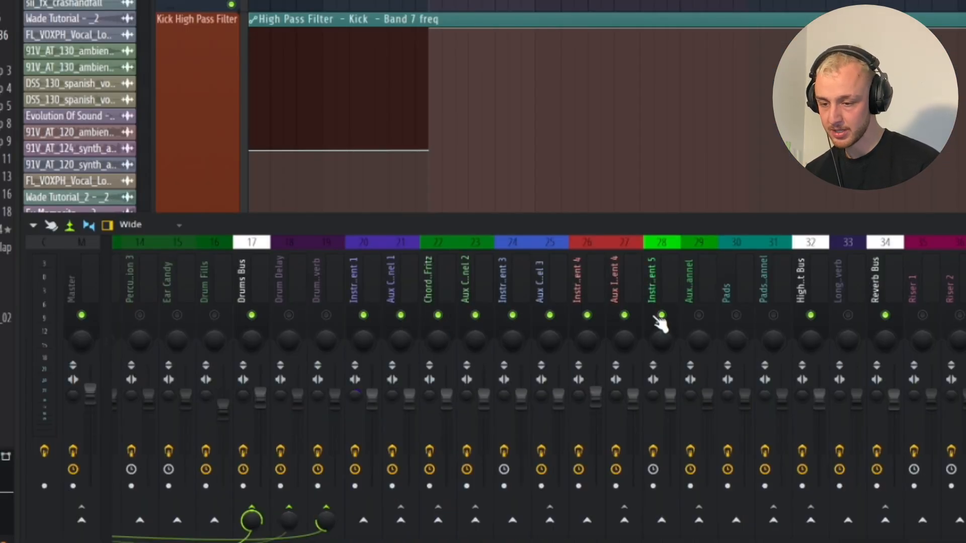
click(699, 316)
click(773, 315)
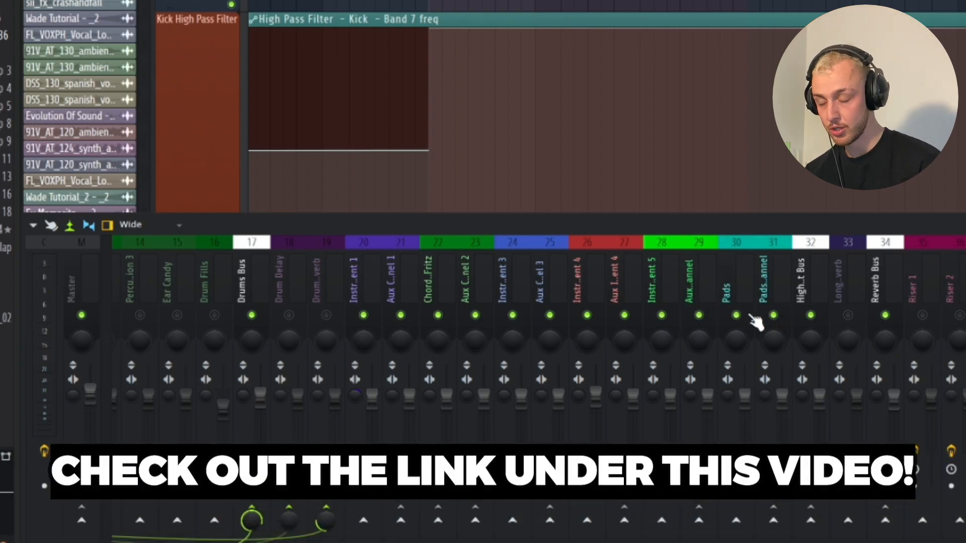
Create a sidechain send from the Clap track to the High Instrument Bus.
scroll(563, 282, up, 3)
click(471, 261)
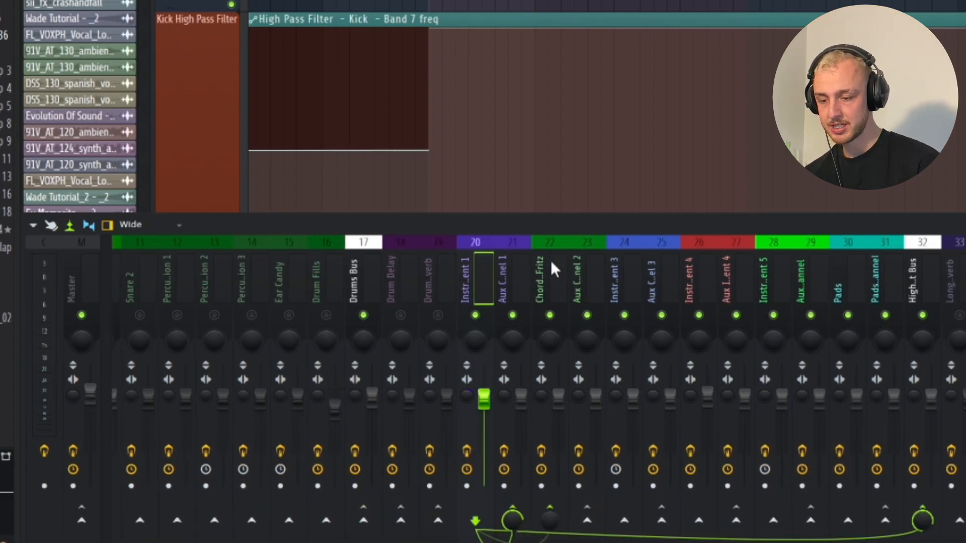
scroll(550, 260, up, 9)
click(460, 269)
scroll(461, 271, down, 10)
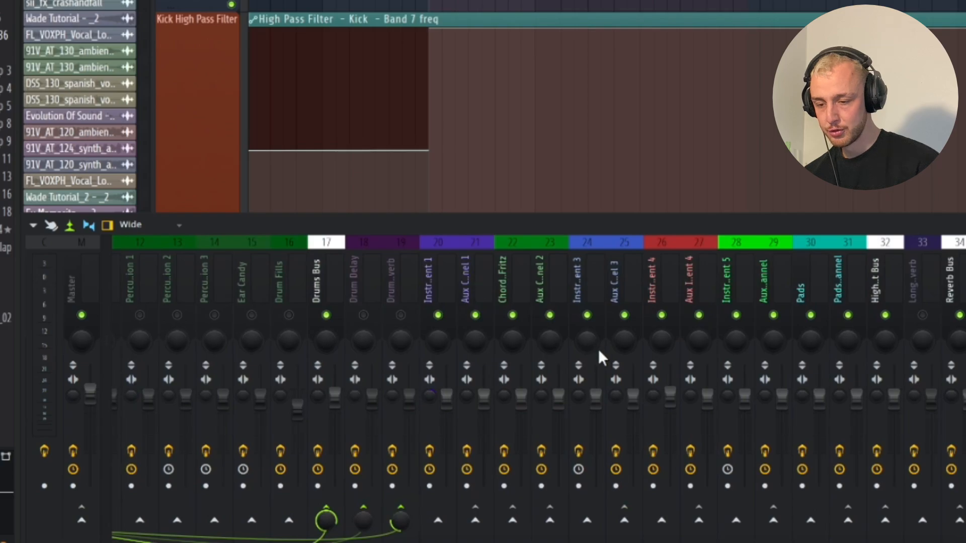
click(894, 519)
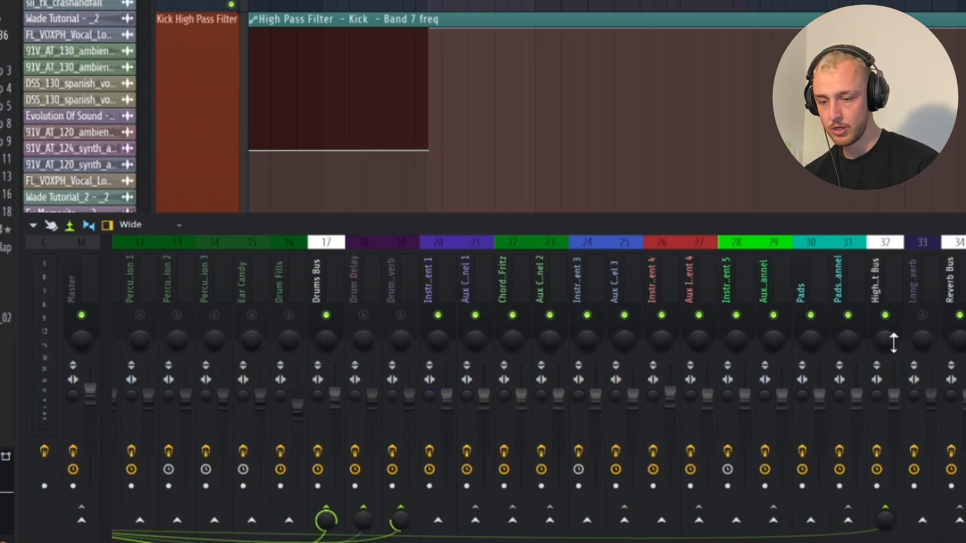
Check the routing of Instruments 3 and 4, and load Fruity Limiter into slot 2 of the High Instrument Bus.
click(889, 259)
click(576, 266)
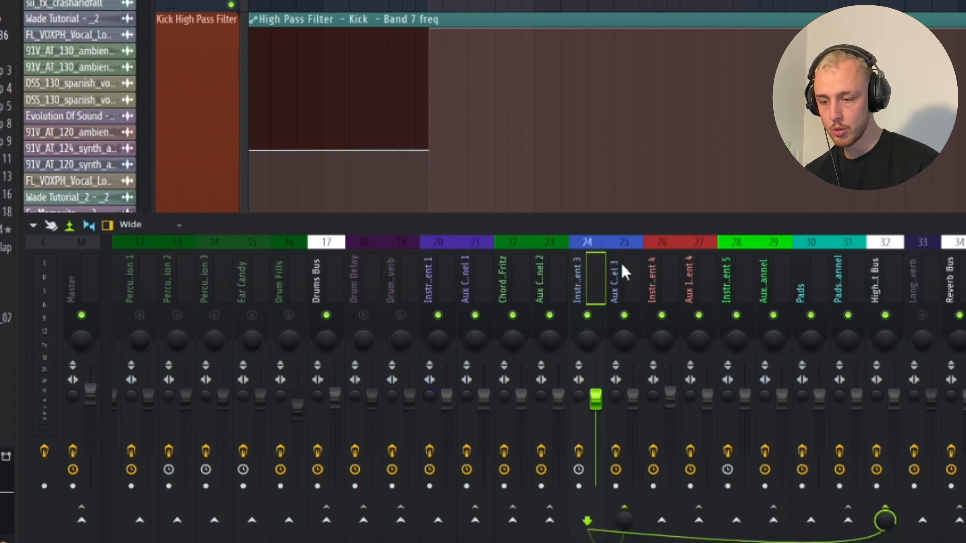
click(649, 265)
click(871, 269)
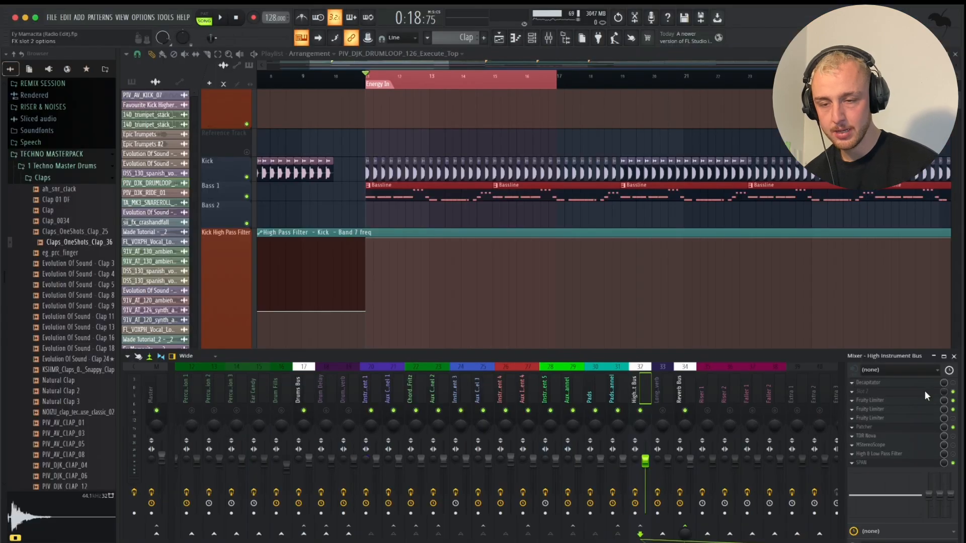
click(924, 390)
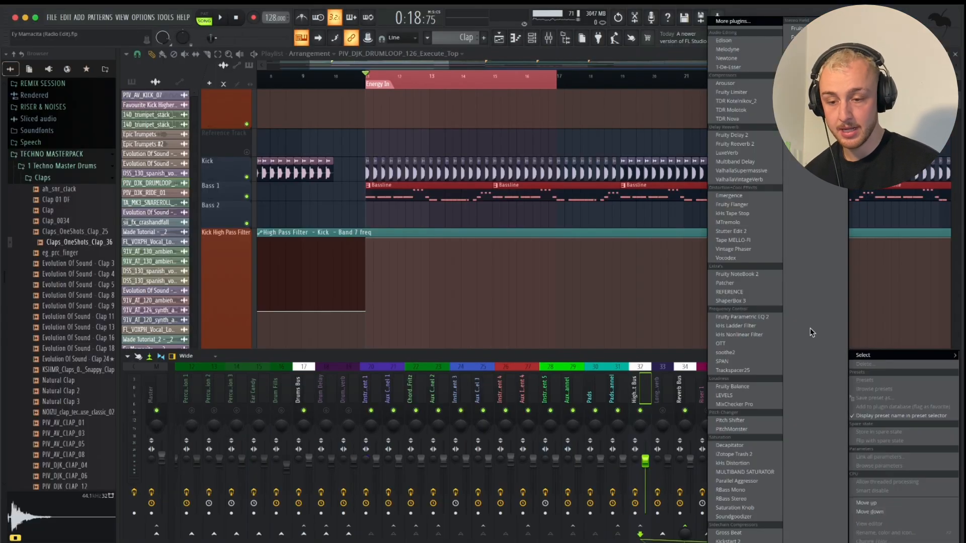
click(732, 92)
Switch the High Instrument Bus limiter to compressor mode and set its sidechain source to Clap.
click(249, 269)
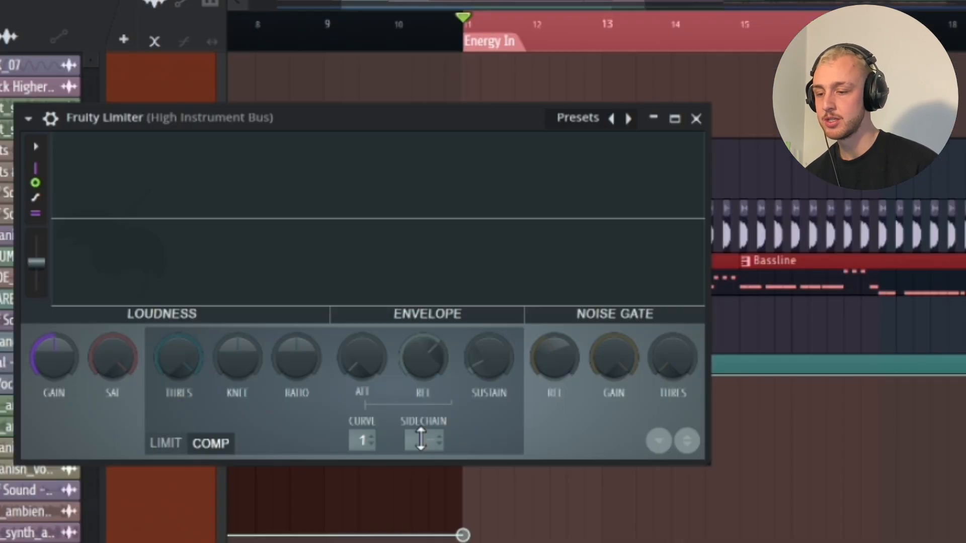
click(346, 266)
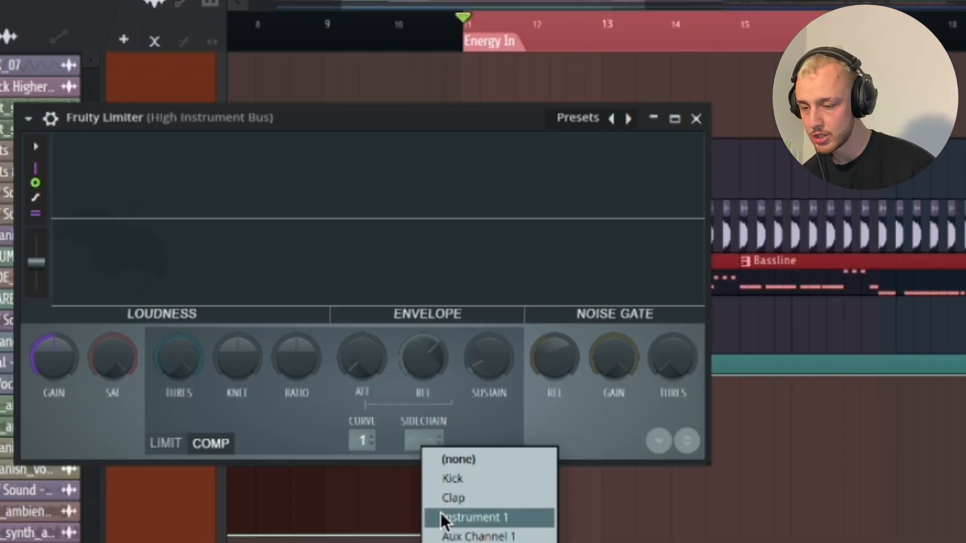
click(451, 498)
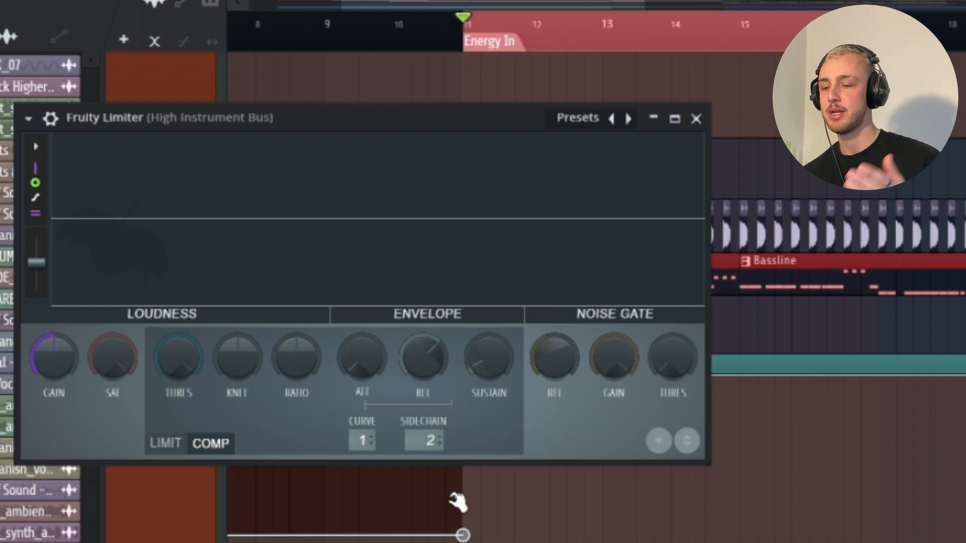
During playback, set the High Instrument Bus compressor's threshold to about -33.1 dB and its ratio to about 2.9:1.
mouse_move(181, 361)
mouse_down()
mouse_move(181, 403)
mouse_move(177, 352)
mouse_up()
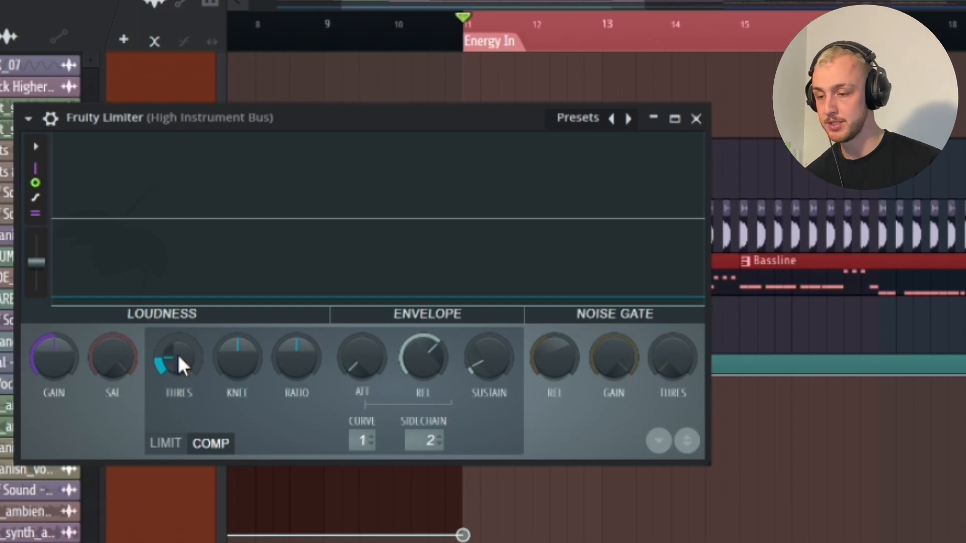
key(space)
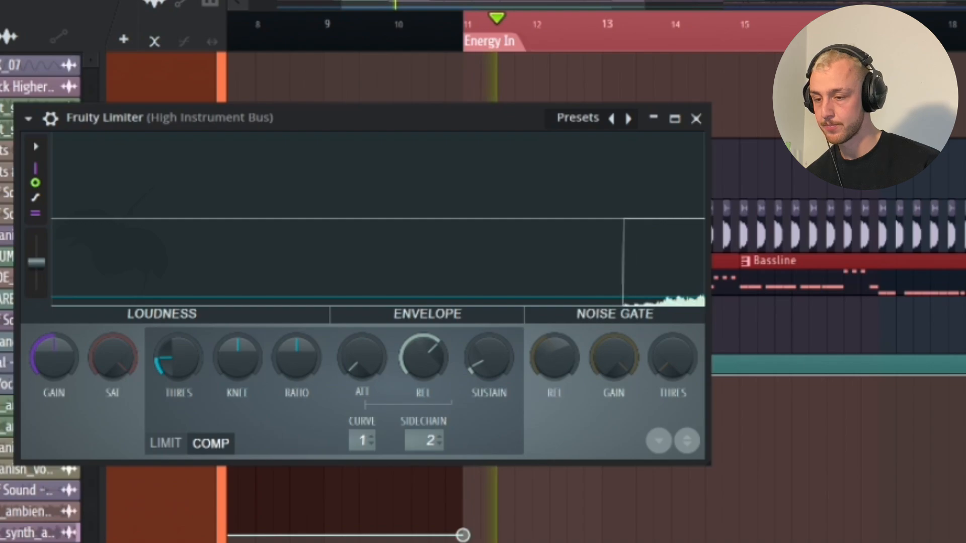
drag(178, 357, 178, 367)
drag(297, 358, 297, 332)
mouse_move(178, 358)
mouse_down()
mouse_move(178, 377)
mouse_move(186, 349)
mouse_up()
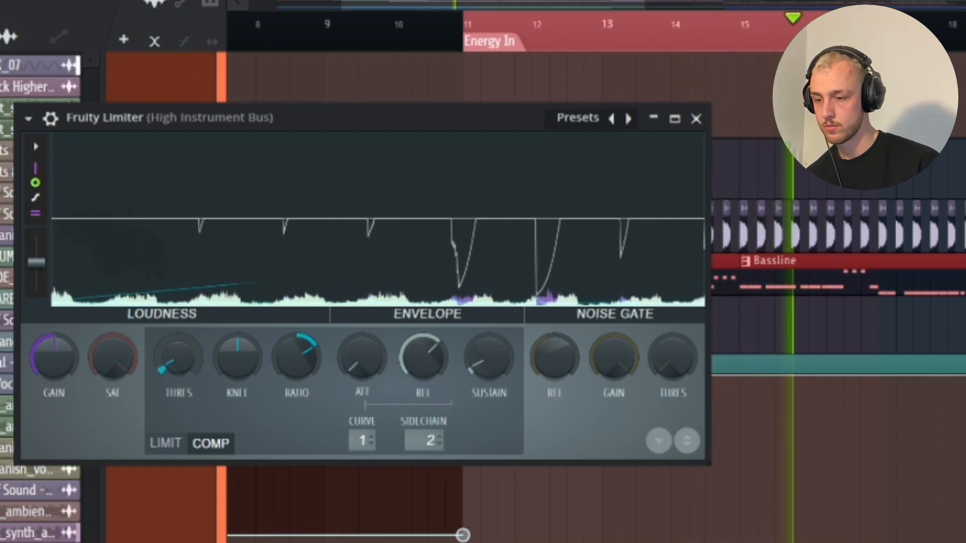
key(space)
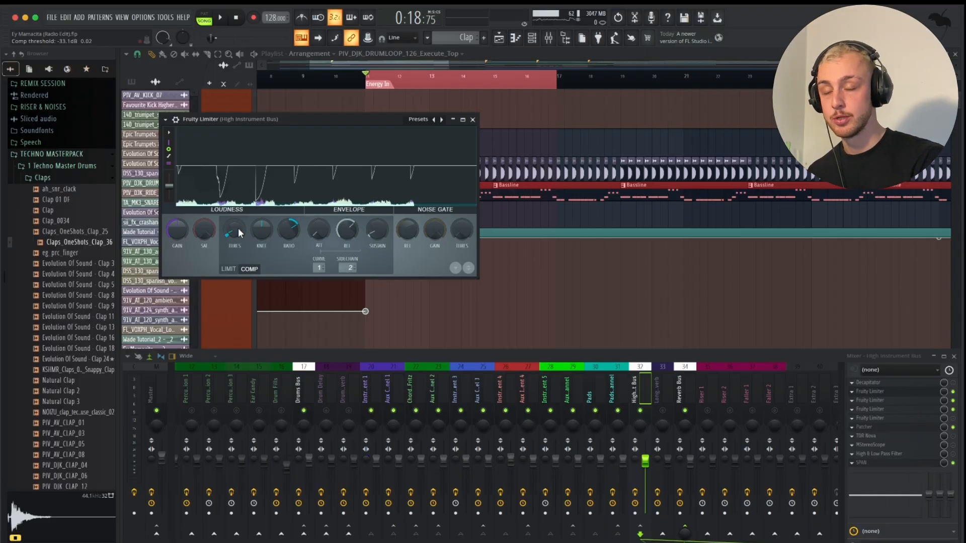
key(space)
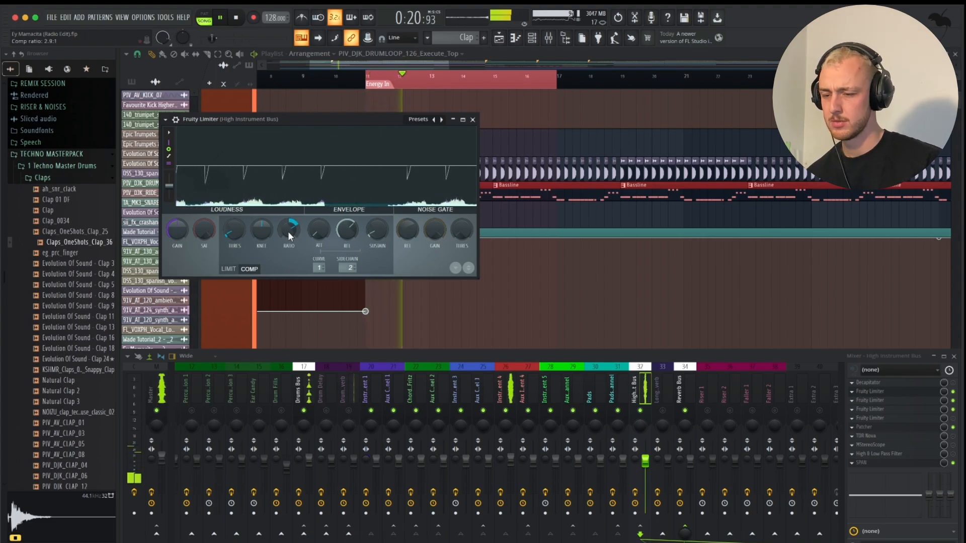
key(space)
Unmute the remaining drum and bass mixer tracks, play the full mix with the clap sidechain, and close the Fruity Limiter.
scroll(271, 397, left, 3)
scroll(271, 396, left, 2)
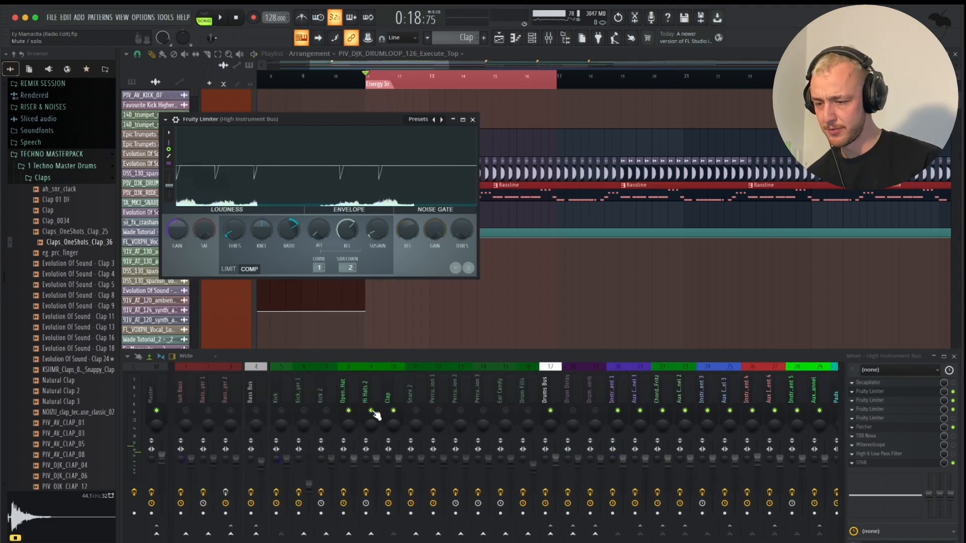
key(space)
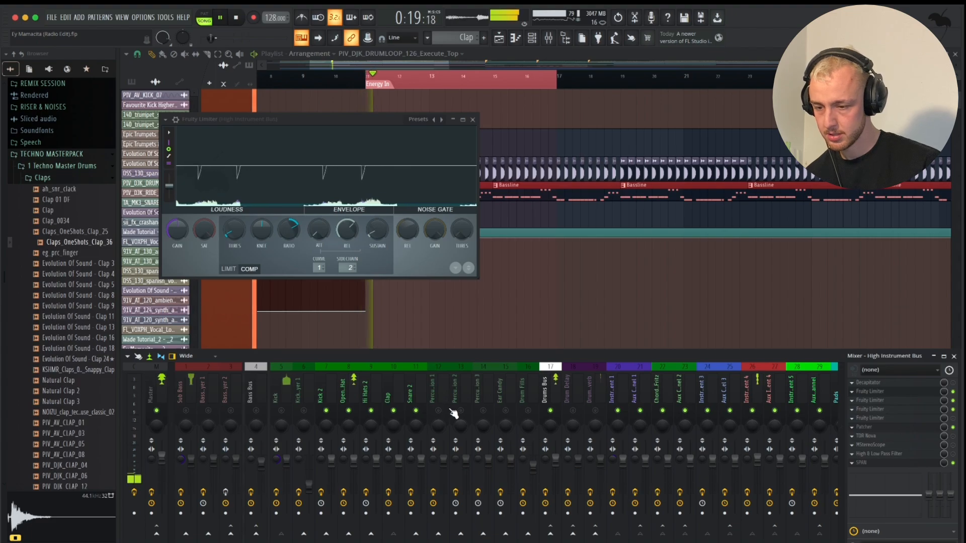
click(303, 411)
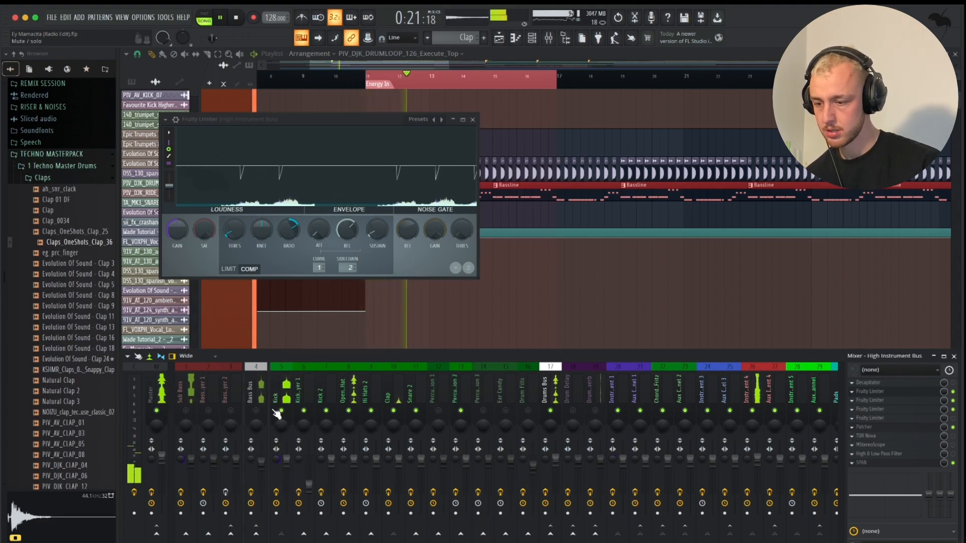
click(257, 411)
key(space)
key(space)
right_click(188, 411)
right_click(188, 411)
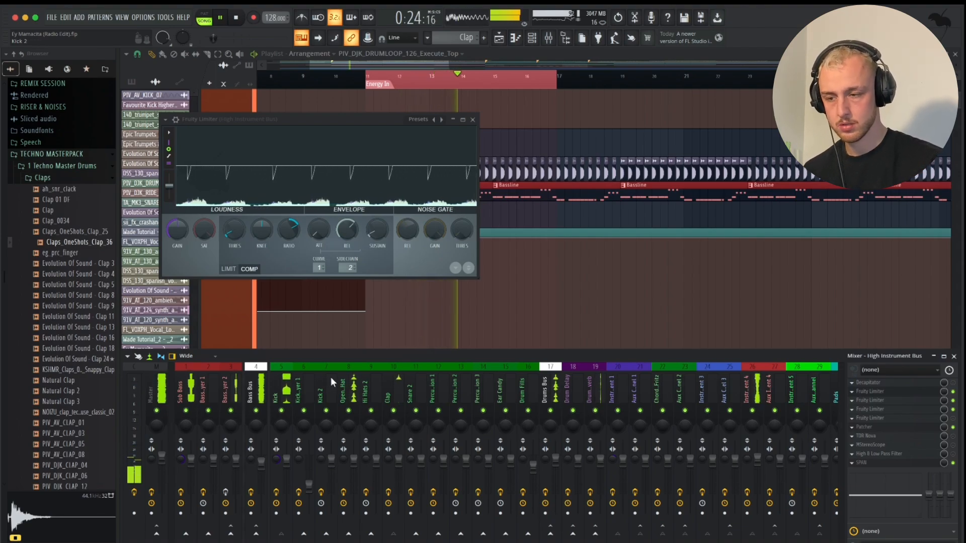
key(space)
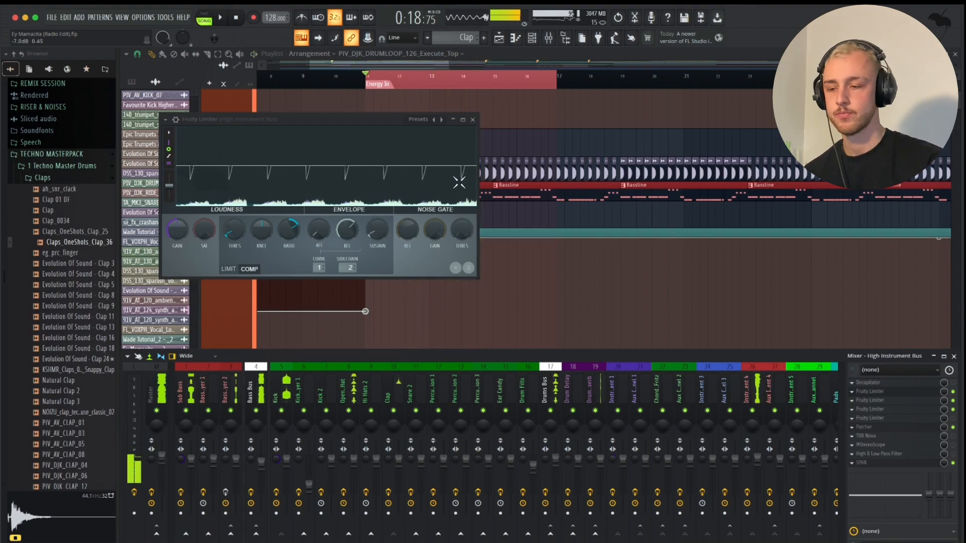
click(473, 119)
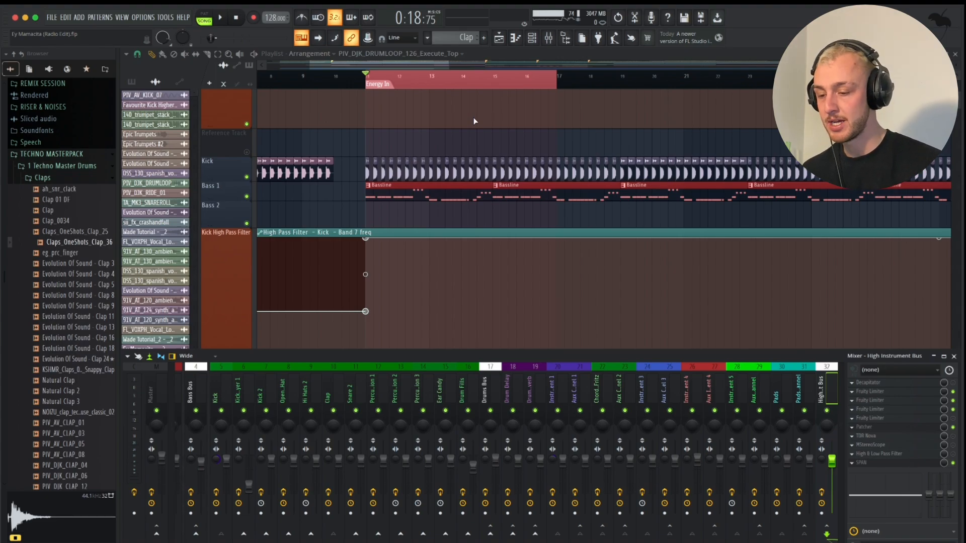
Solo the Open Hi Hat mixer track, open its Fruity Limiter and play the hats through it.
scroll(324, 367, up, 2)
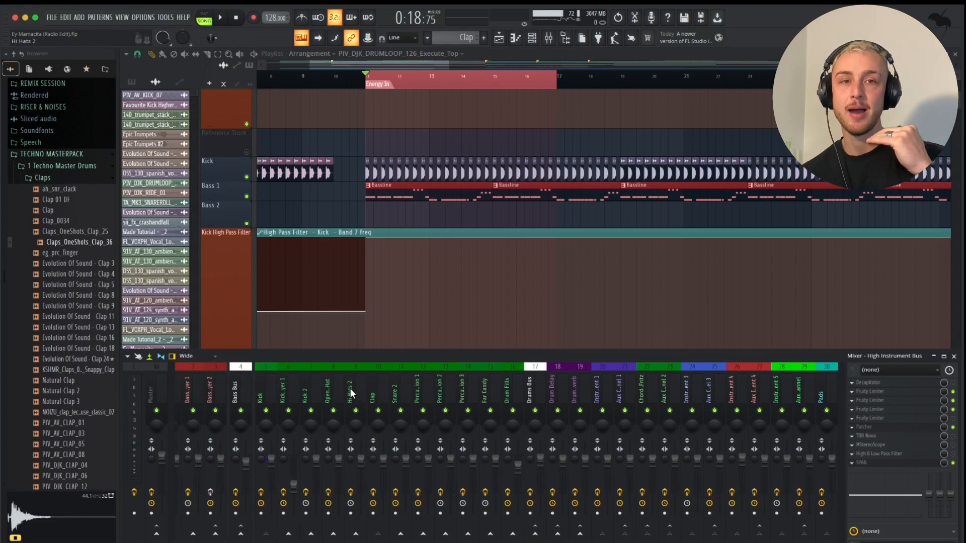
right_click(334, 411)
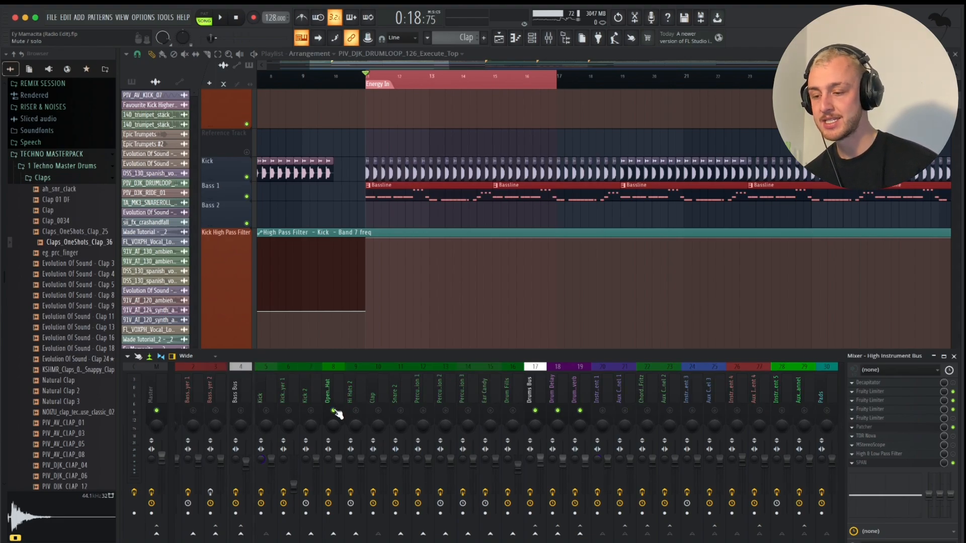
key(space)
click(333, 398)
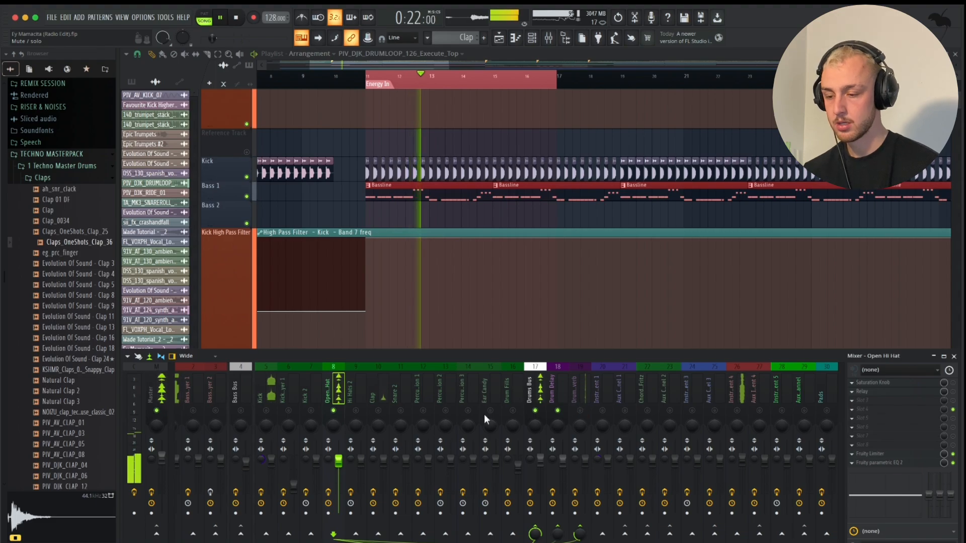
key(space)
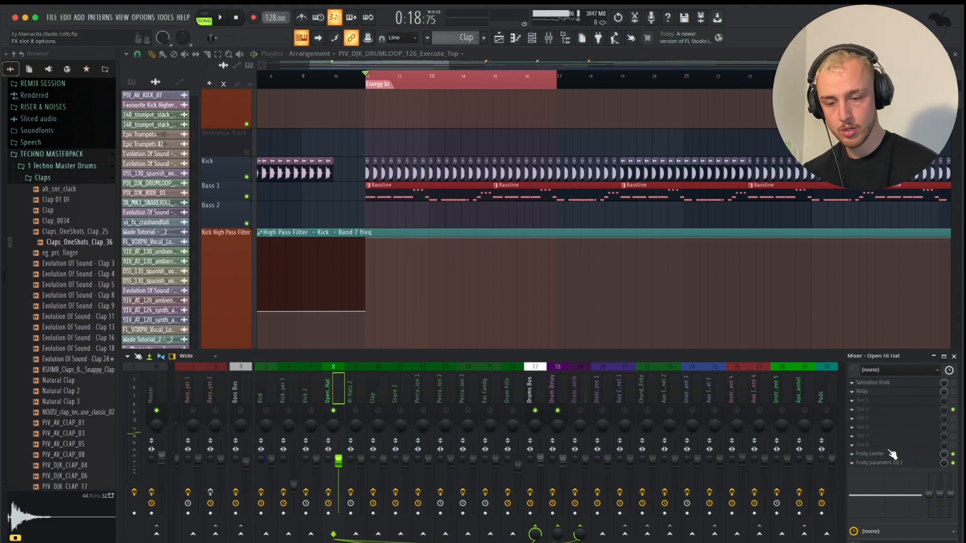
click(892, 455)
key(space)
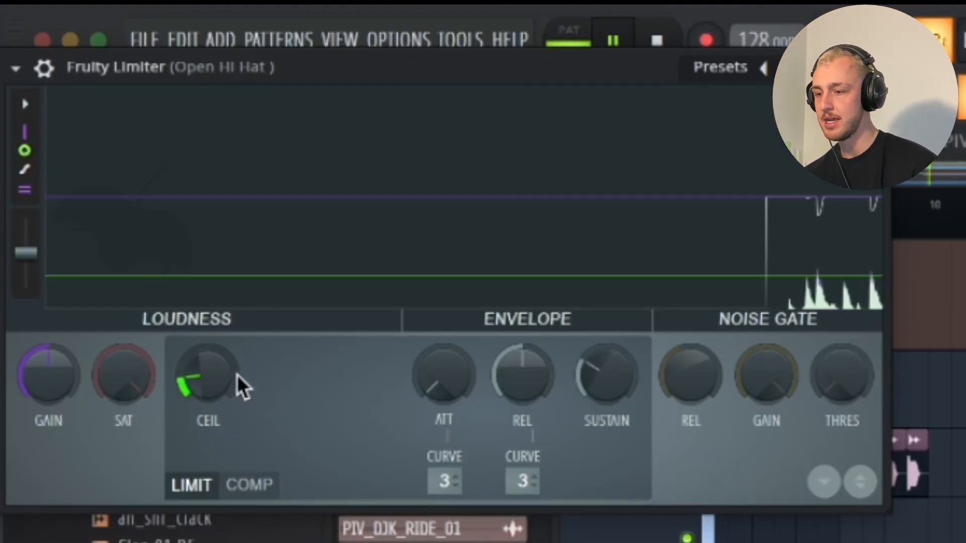
key(space)
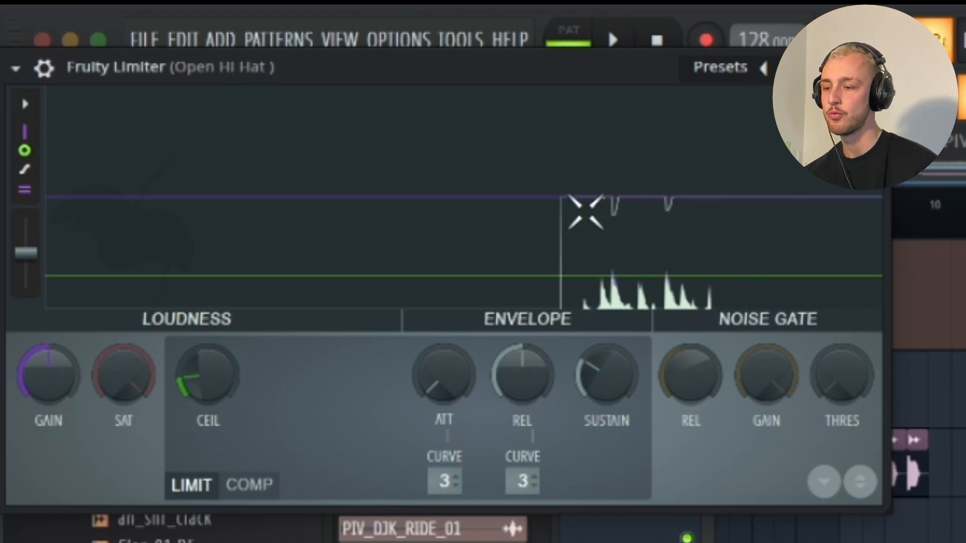
Raise the Open Hi Hat limiter's ceiling and lower the threshold in its compressor mode.
click(254, 486)
drag(207, 397, 208, 422)
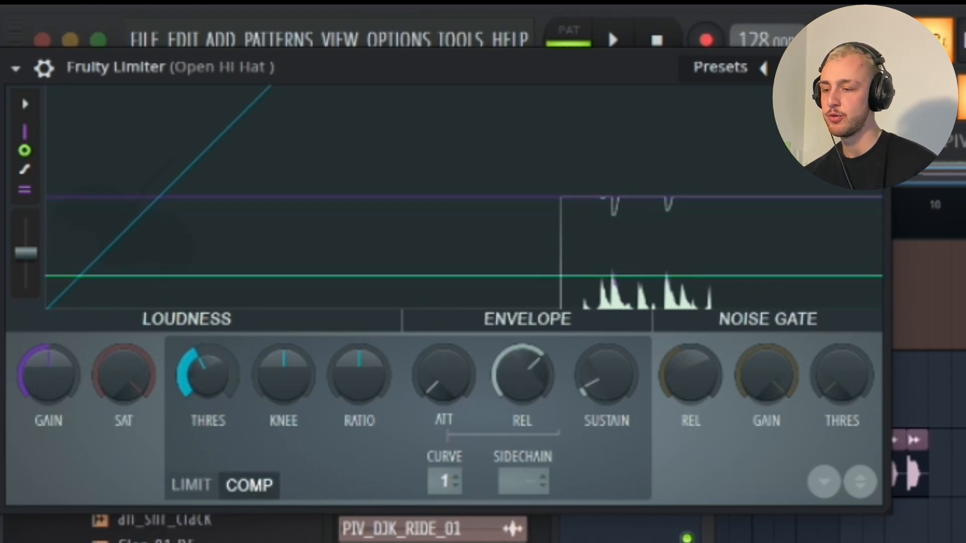
click(206, 484)
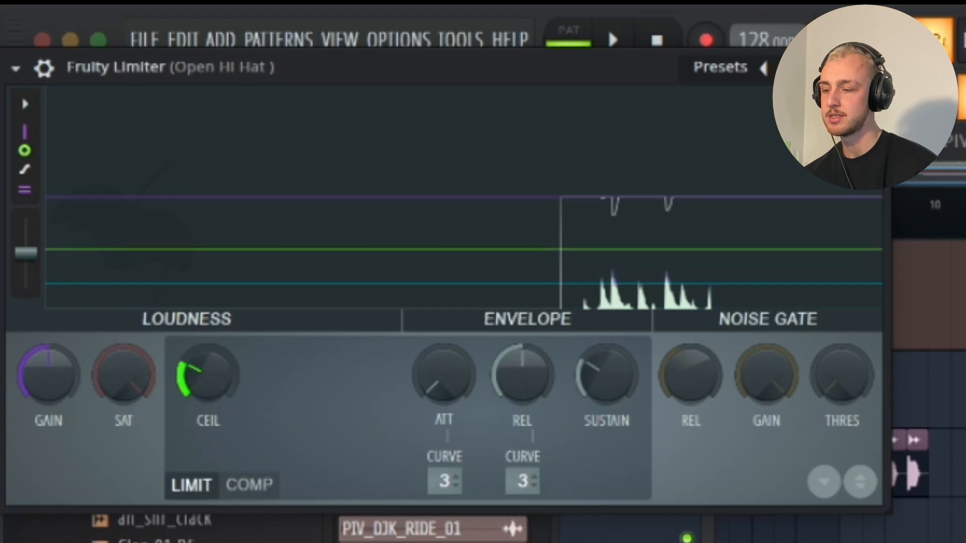
click(245, 492)
drag(207, 375, 207, 382)
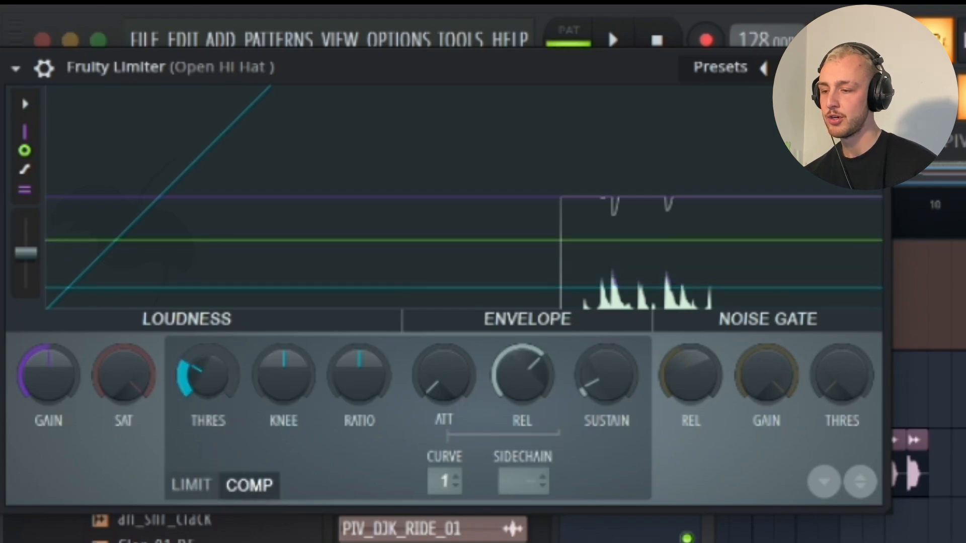
Turn the Open Hi Hat compressor's ratio below its centre setting, lengthen the attack and fine-tune the threshold during playback.
drag(347, 390, 387, 408)
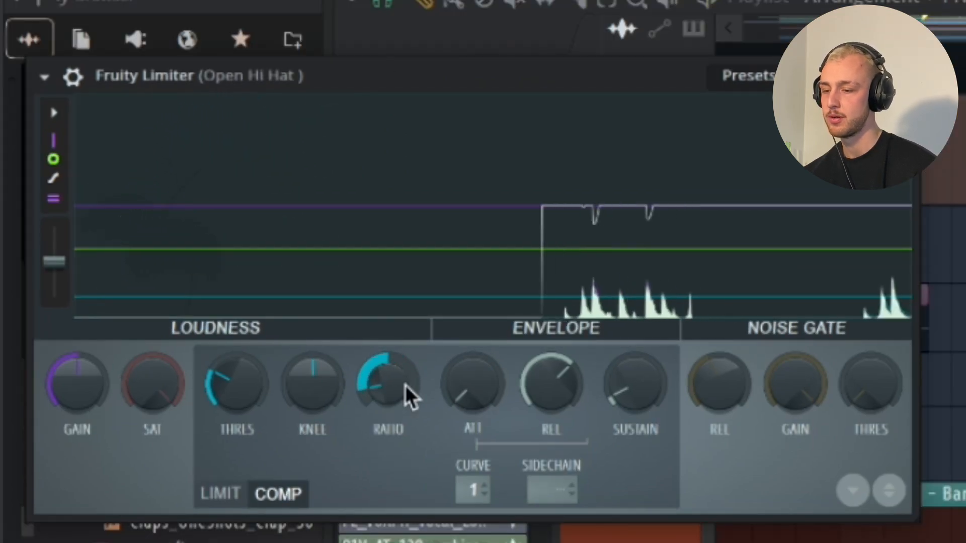
mouse_move(236, 382)
mouse_down()
mouse_move(236, 403)
mouse_move(237, 386)
mouse_up()
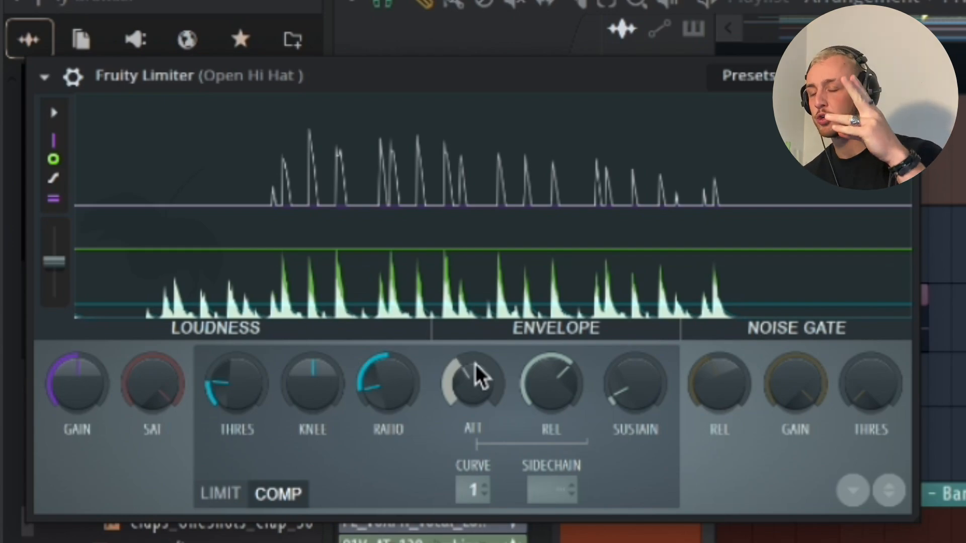
key(space)
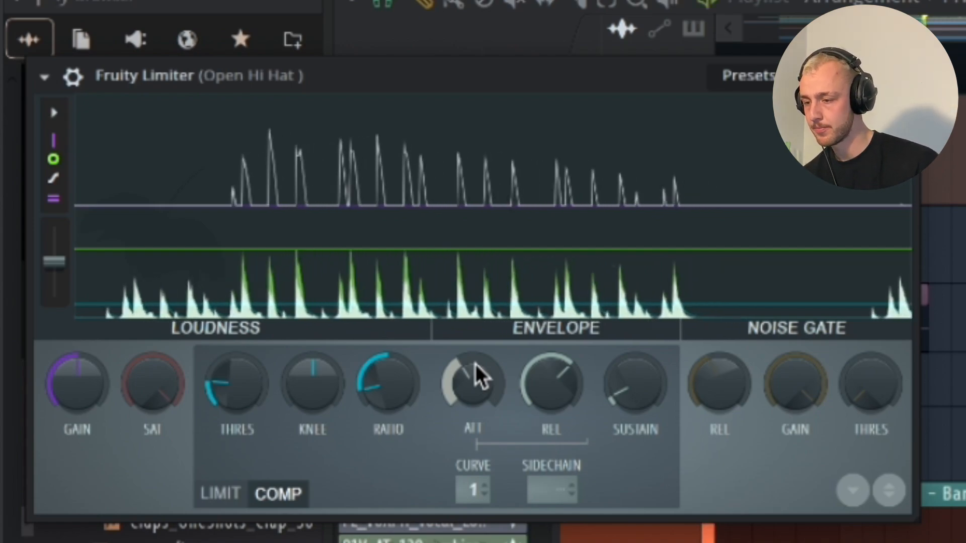
drag(242, 386, 242, 393)
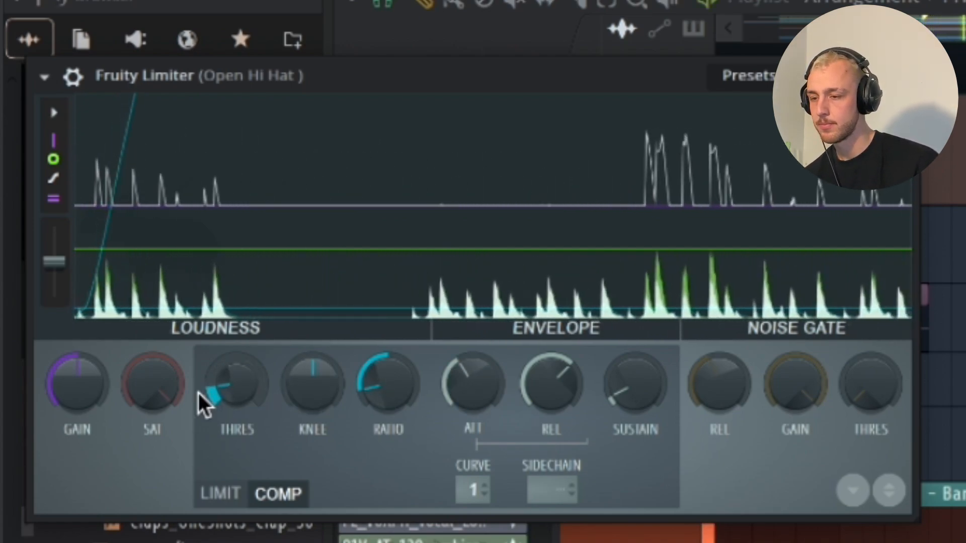
drag(378, 395, 380, 386)
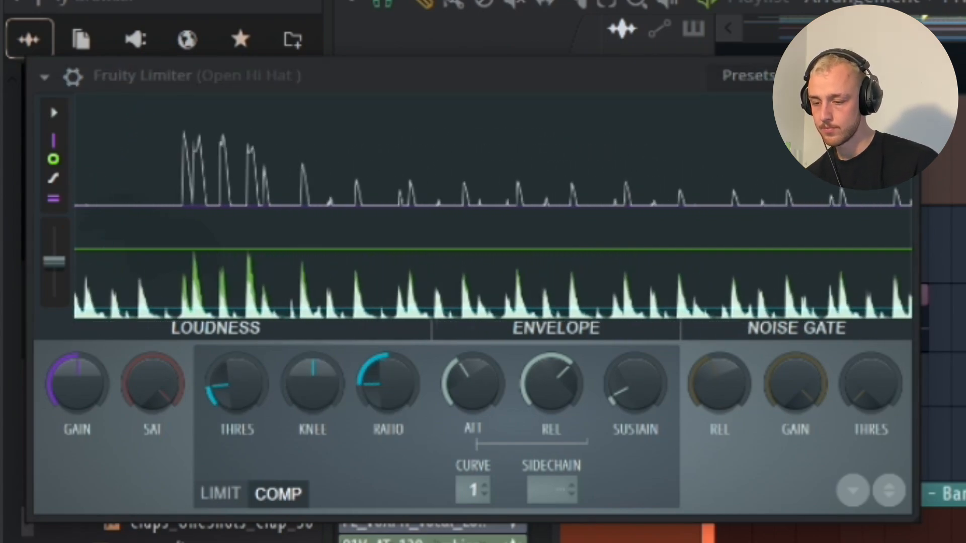